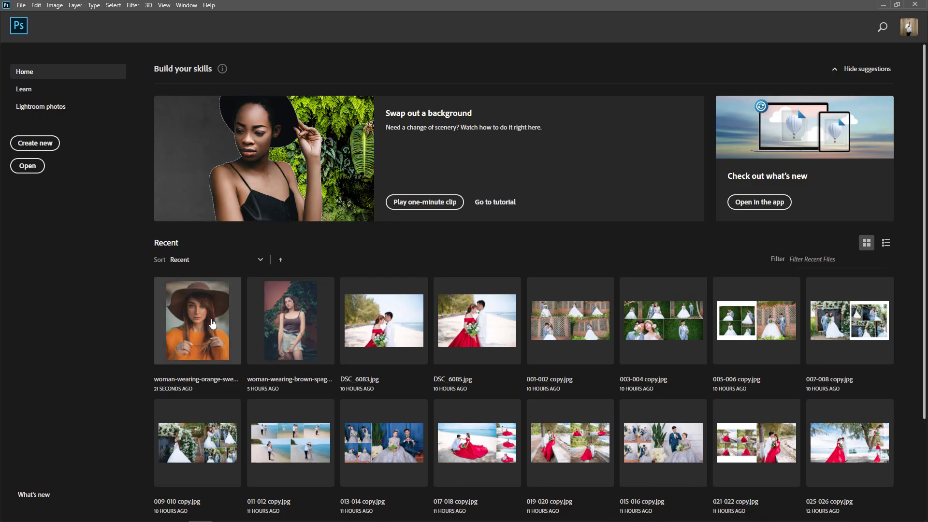
Step: Open the recent portrait woman-wearing-orange-sweater-2613260.jpg from the Home screen
{"action": "left_click", "coordinate": [213, 323]}
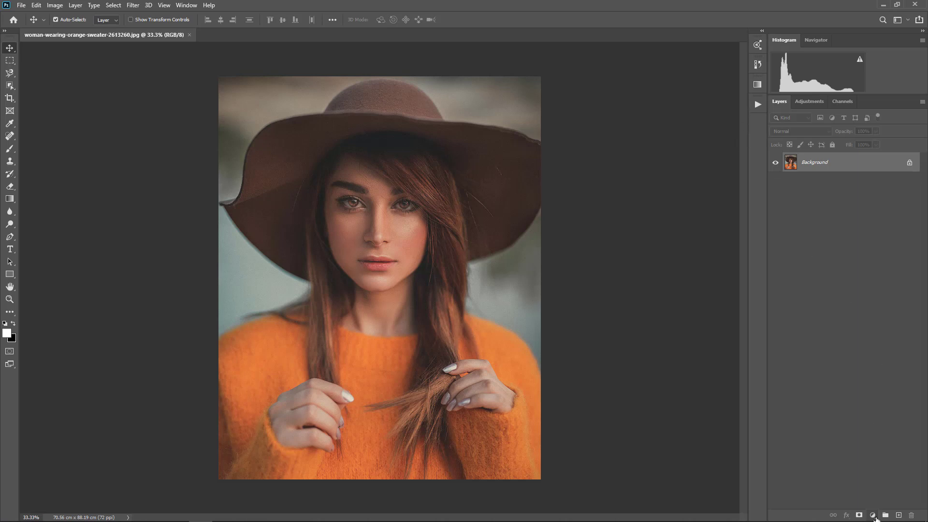
Step: Add a Curves 1 adjustment layer above the Background and reposition its Properties panel
{"action": "left_click", "coordinate": [872, 515]}
{"action": "left_click", "coordinate": [865, 396]}
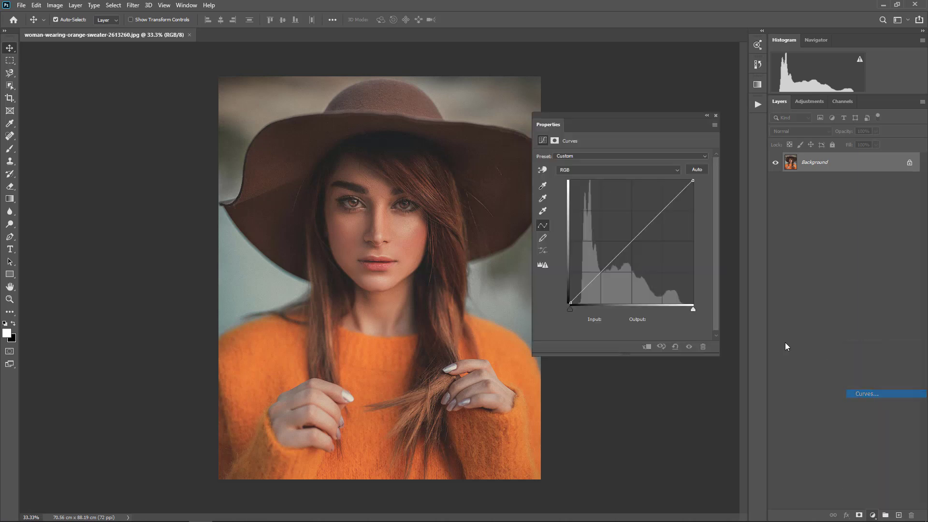
{"action": "left_click_drag", "start_coordinate": [630, 113], "coordinate": [643, 123]}
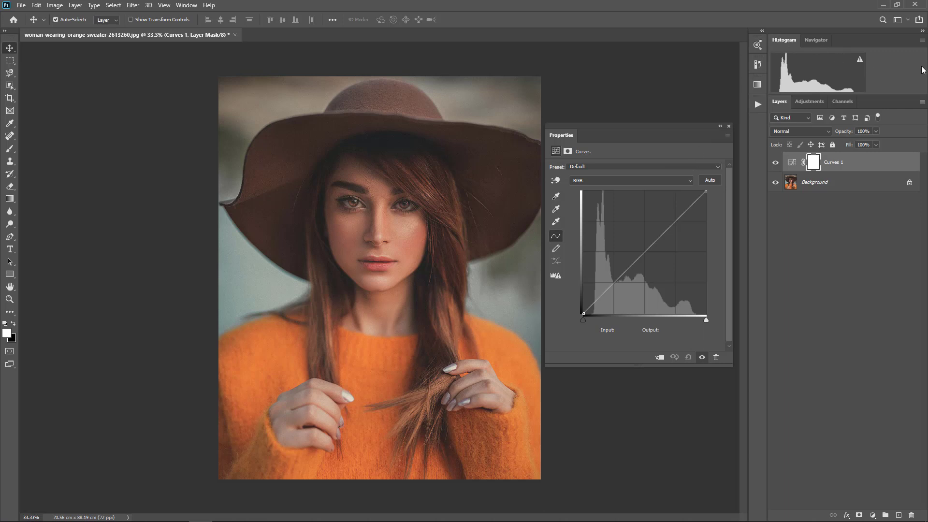
Step: Switch the Histogram panel to All Channels View
{"action": "left_click", "coordinate": [922, 41]}
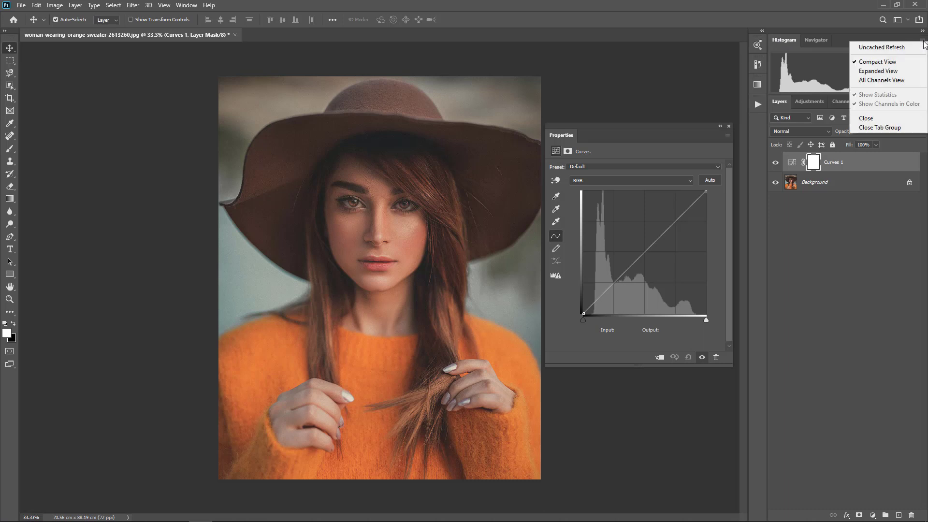
{"action": "left_click", "coordinate": [891, 81]}
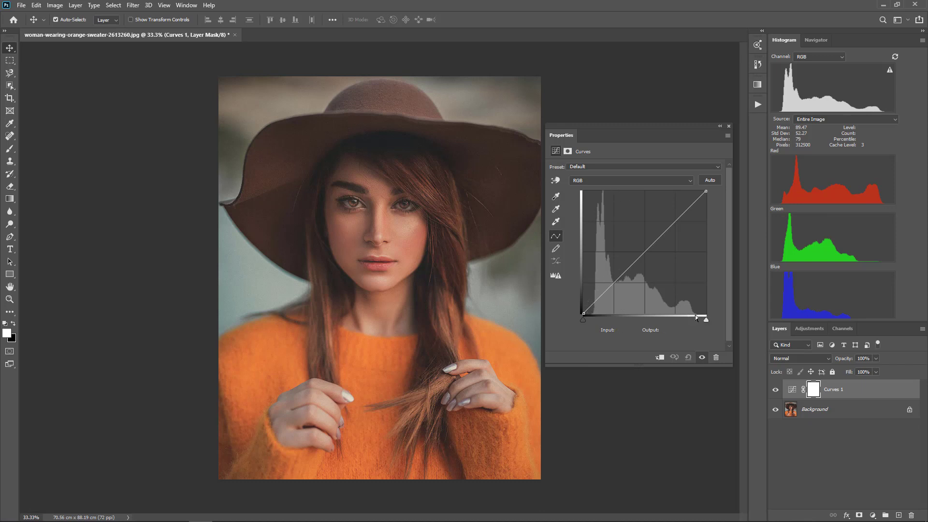
{"action": "left_click", "coordinate": [637, 181]}
{"action": "left_click", "coordinate": [619, 197]}
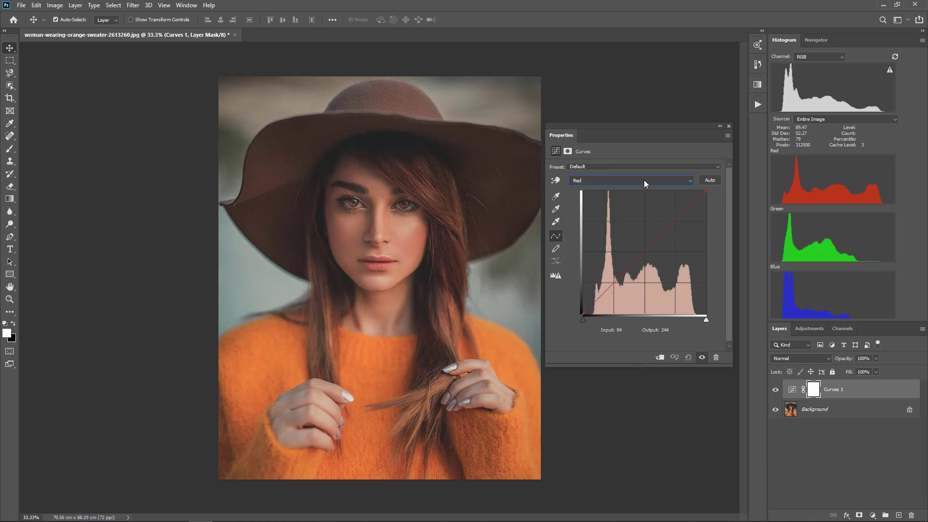
{"action": "left_click", "coordinate": [647, 181]}
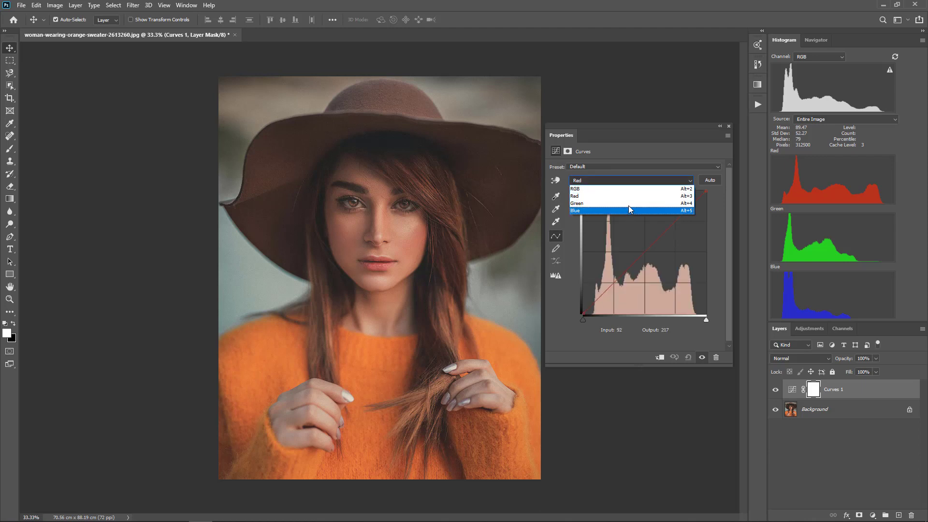
{"action": "left_click", "coordinate": [628, 203]}
{"action": "left_click", "coordinate": [634, 179]}
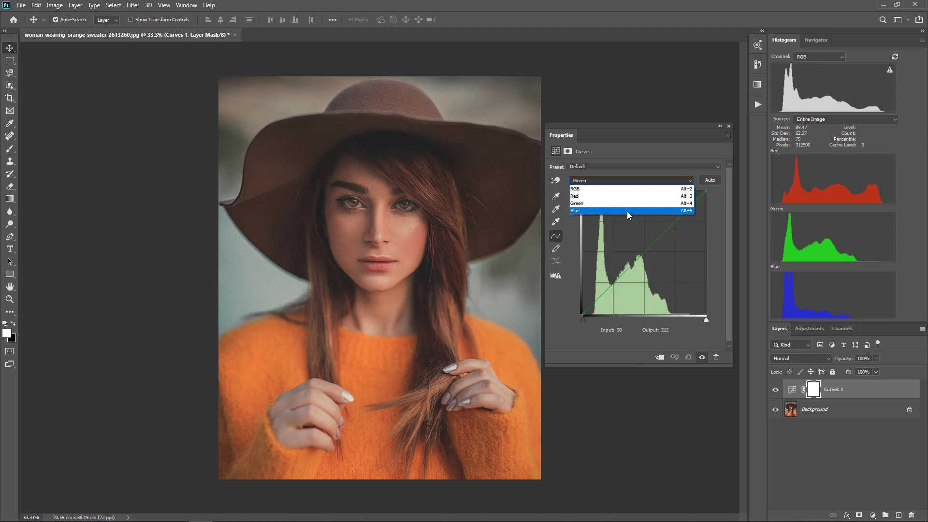
{"action": "left_click", "coordinate": [627, 210]}
{"action": "left_click", "coordinate": [622, 181]}
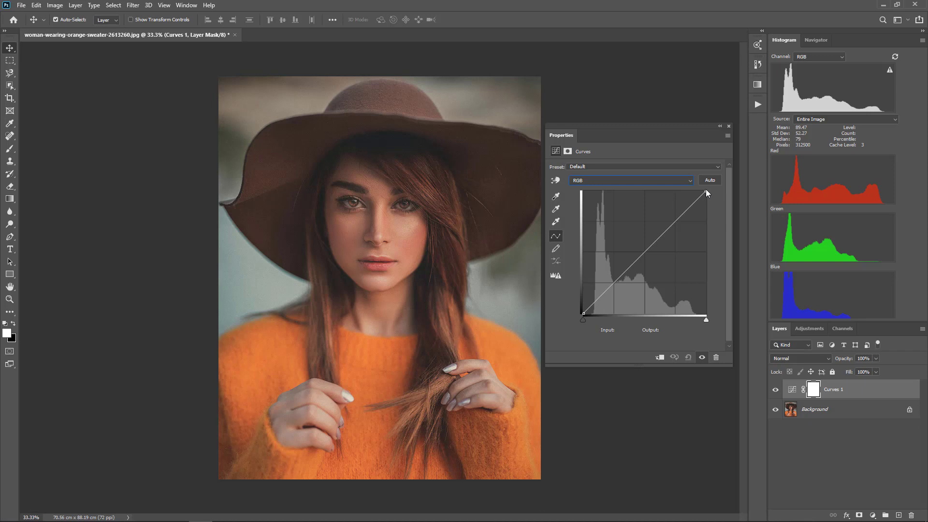
{"action": "left_click_drag", "start_coordinate": [705, 191], "coordinate": [690, 192]}
{"action": "key", "text": "ctrl+z"}
{"action": "left_click_drag", "start_coordinate": [583, 313], "coordinate": [584, 314]}
{"action": "key", "text": "ctrl+z"}
{"action": "left_click", "coordinate": [616, 282]}
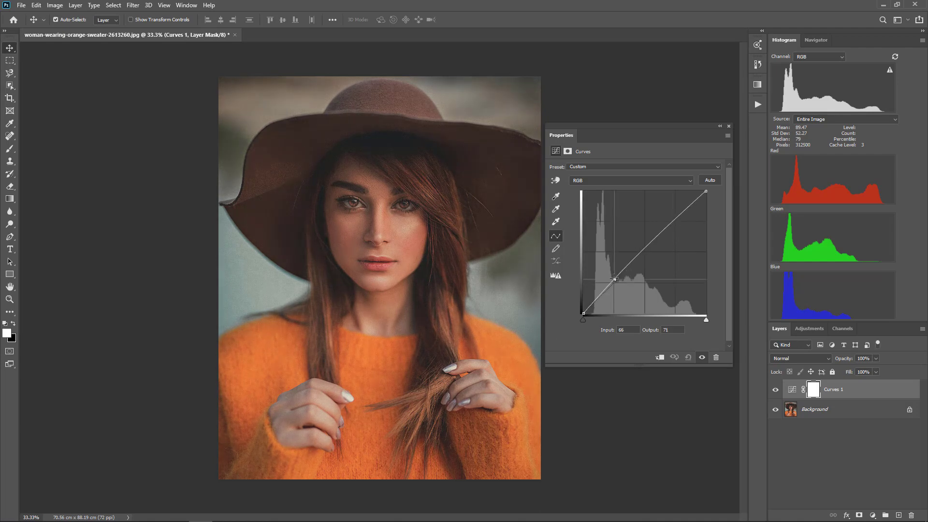
{"action": "left_click_drag", "start_coordinate": [674, 221], "coordinate": [674, 221]}
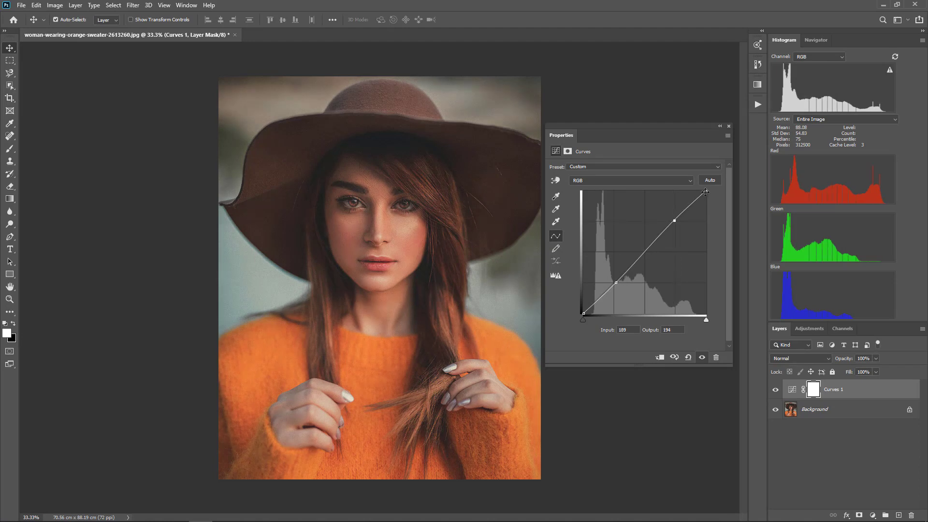
{"action": "left_click_drag", "start_coordinate": [675, 218], "coordinate": [740, 155]}
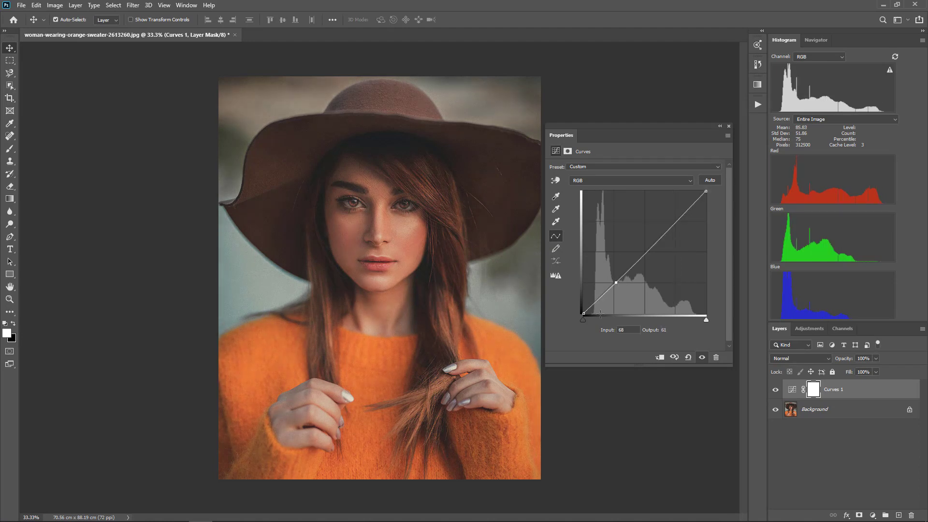
{"action": "left_click_drag", "start_coordinate": [616, 282], "coordinate": [582, 314]}
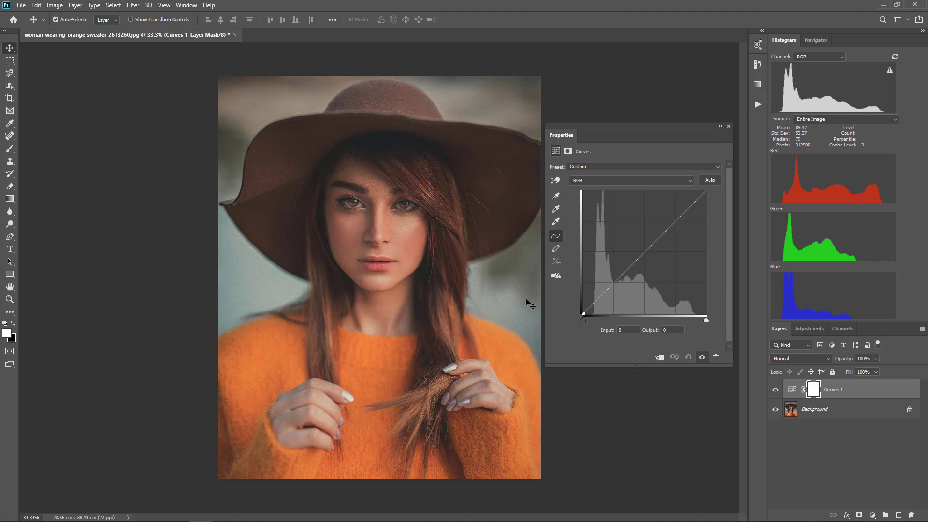
Step: Move the RGB curve's black point to input 15 and white point to about 235
{"action": "left_click", "coordinate": [705, 192]}
{"action": "left_click", "coordinate": [585, 313]}
{"action": "left_click_drag", "start_coordinate": [584, 313], "coordinate": [592, 319]}
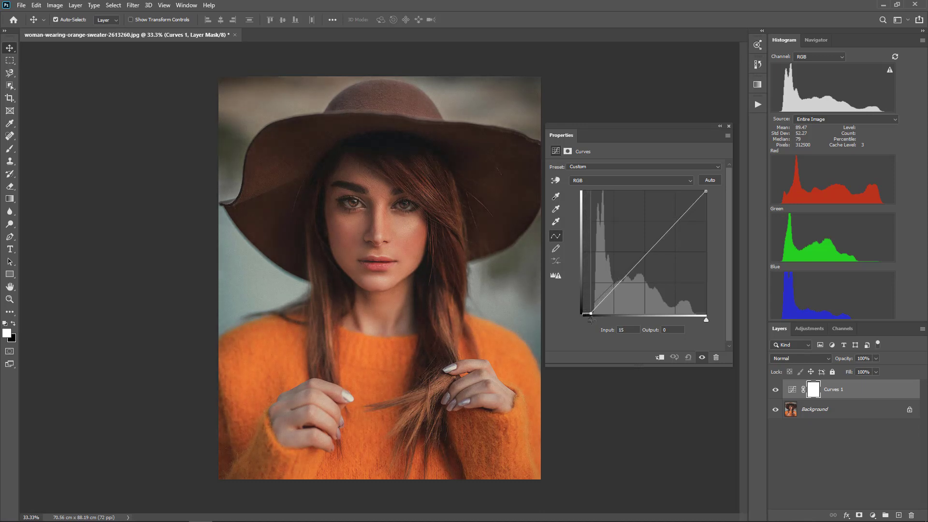
{"action": "left_click_drag", "start_coordinate": [591, 320], "coordinate": [591, 320]}
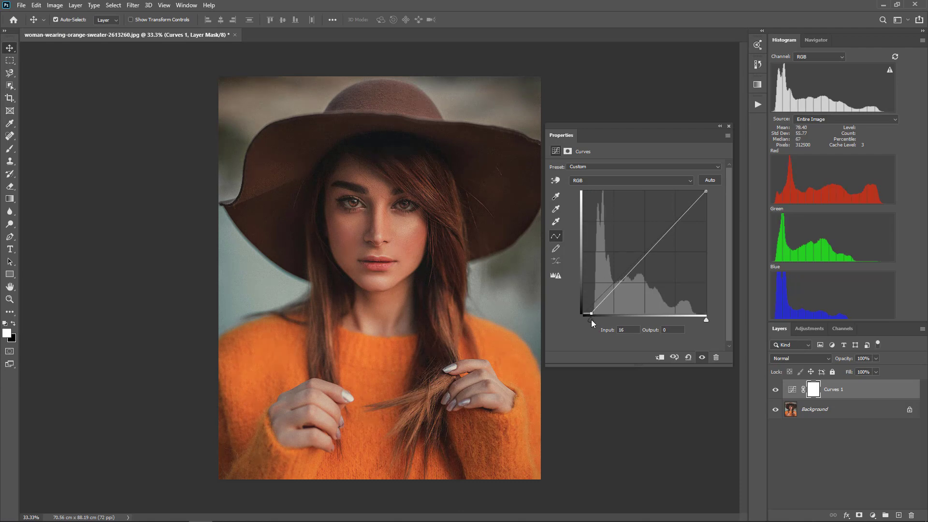
{"action": "mouse_move", "coordinate": [590, 319]}
{"action": "left_mouse_down"}
{"action": "mouse_move", "coordinate": [574, 324]}
{"action": "mouse_move", "coordinate": [591, 332]}
{"action": "left_mouse_up"}
{"action": "left_click_drag", "start_coordinate": [591, 320], "coordinate": [590, 323]}
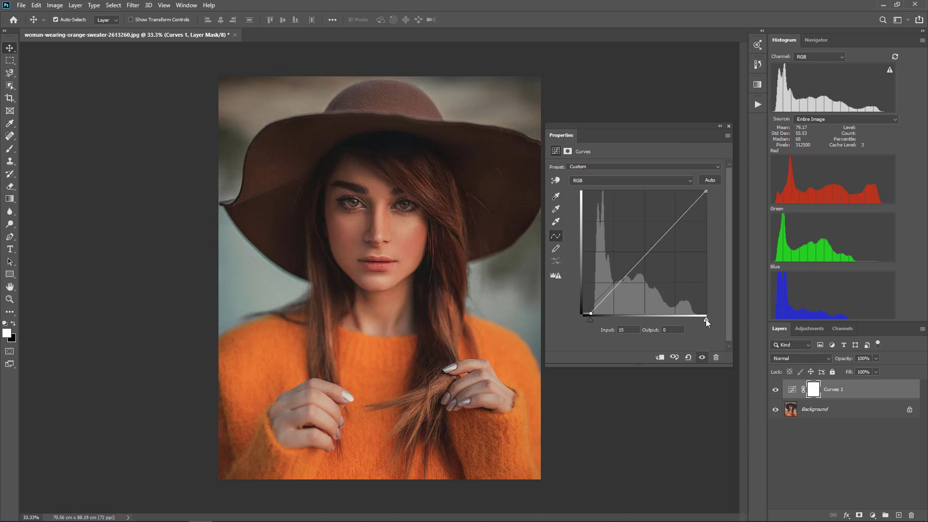
{"action": "left_click_drag", "start_coordinate": [707, 320], "coordinate": [697, 323]}
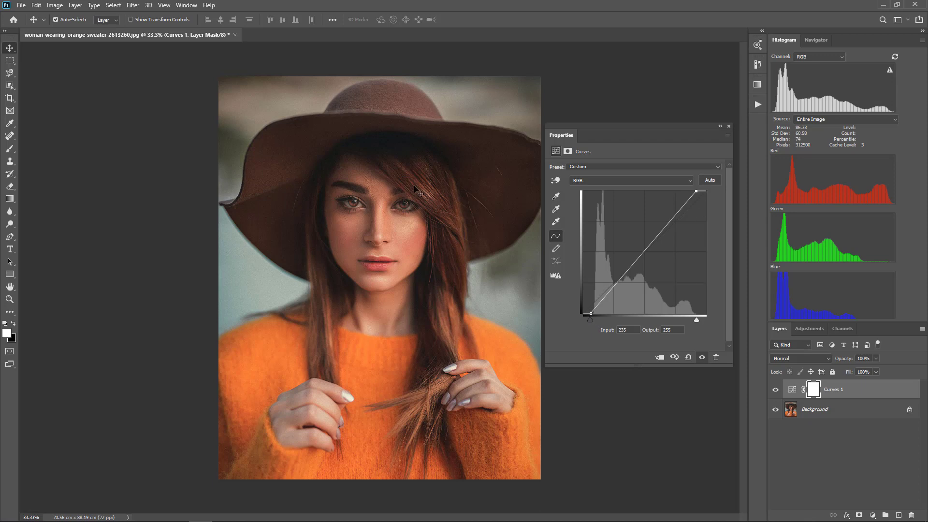
Step: Compare with Curves 1 hidden, then add an RGB midtone point near input 84, output 90
{"action": "left_click", "coordinate": [776, 391]}
{"action": "left_click", "coordinate": [626, 270]}
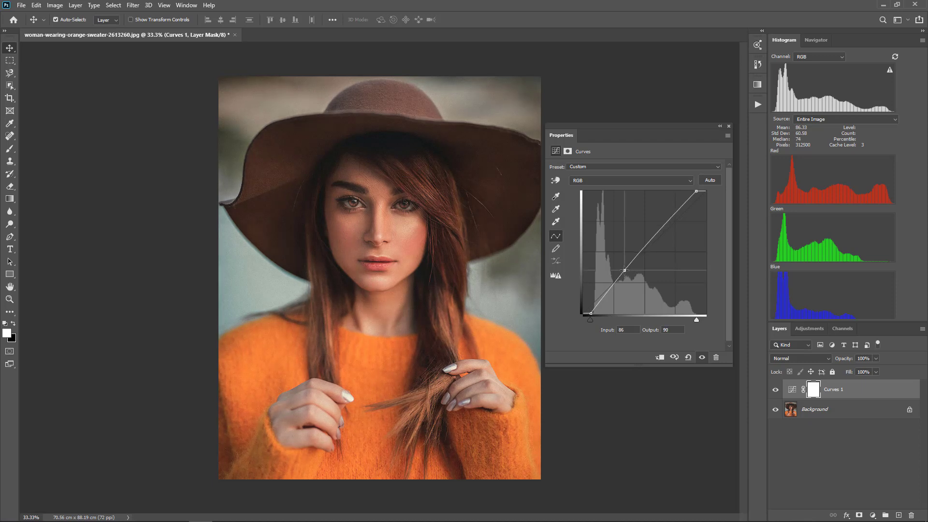
{"action": "left_click_drag", "start_coordinate": [625, 270], "coordinate": [623, 270]}
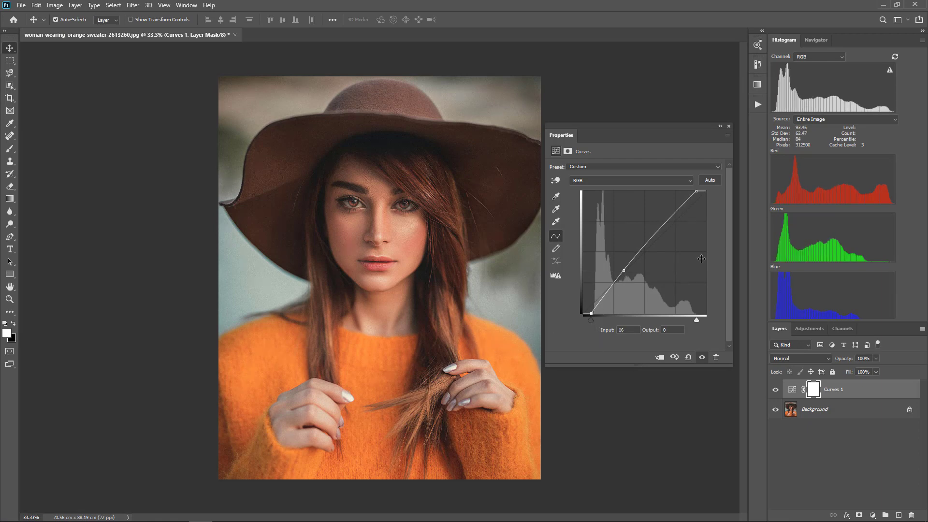
Step: On the Red channel, move the black point to about 19 and white point to 235
{"action": "left_click", "coordinate": [616, 181]}
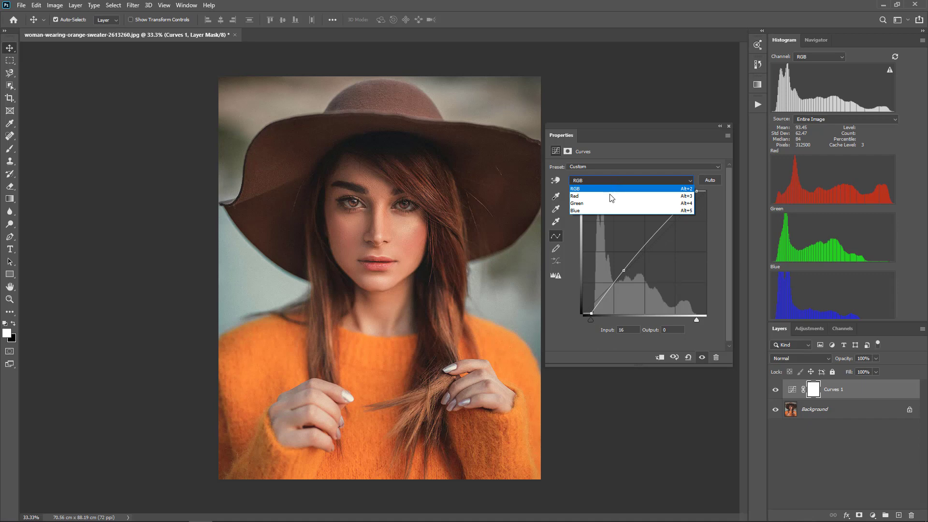
{"action": "left_click", "coordinate": [610, 196]}
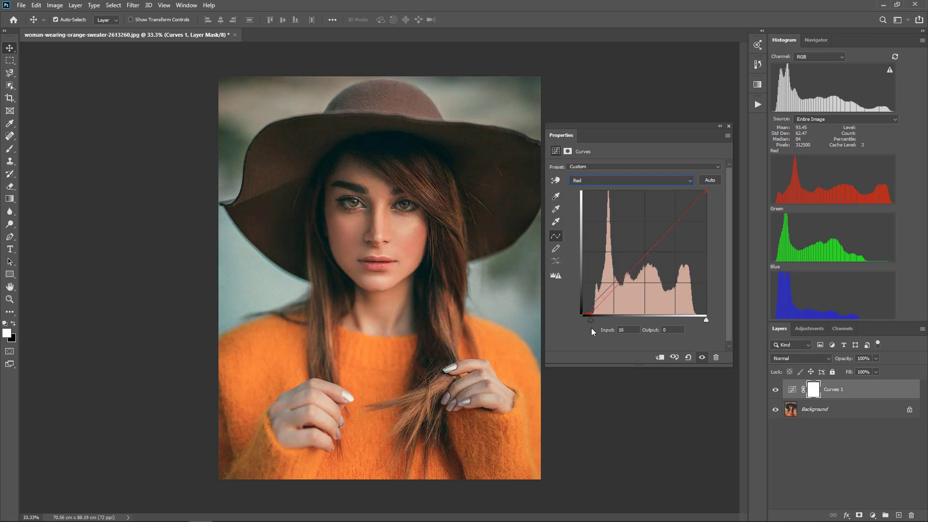
{"action": "left_click_drag", "start_coordinate": [586, 323], "coordinate": [593, 329]}
{"action": "left_click_drag", "start_coordinate": [706, 320], "coordinate": [697, 323]}
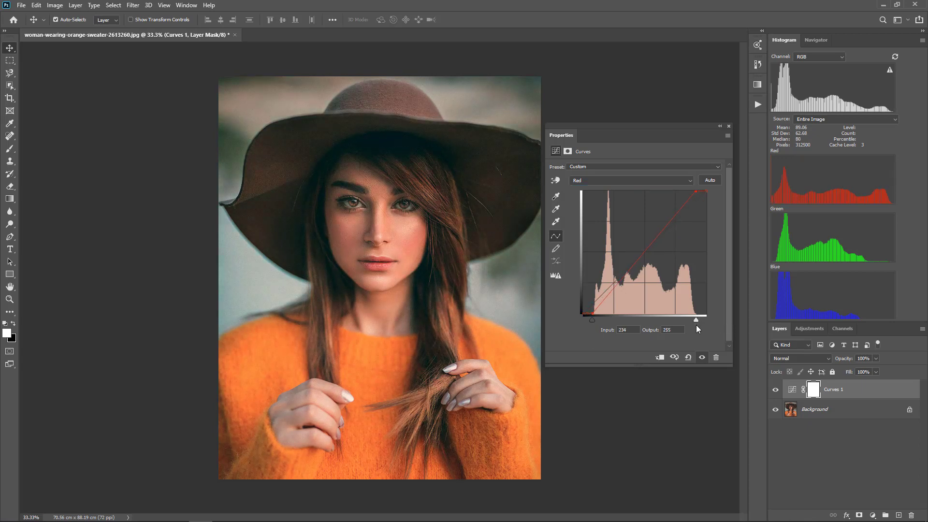
Step: On the Green channel, move the black point to 18 and white point to about 226
{"action": "left_click", "coordinate": [631, 181]}
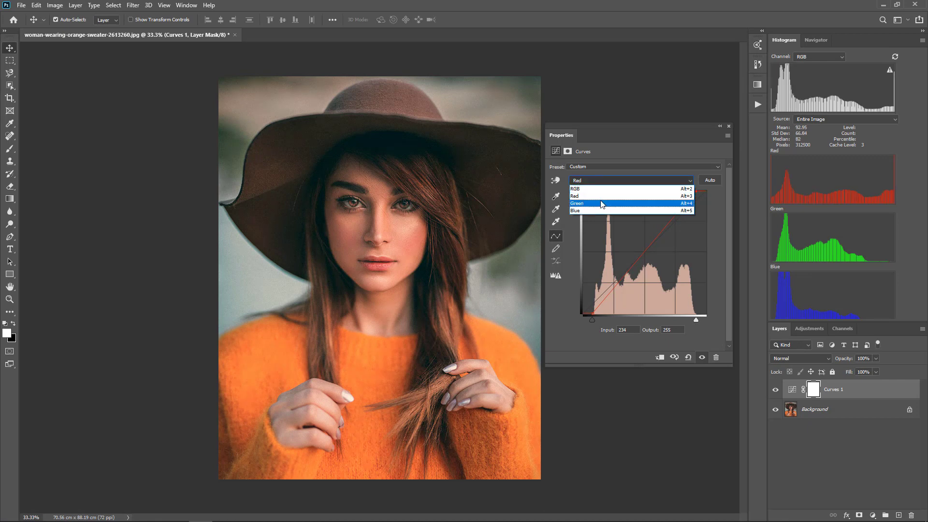
{"action": "left_click", "coordinate": [602, 204]}
{"action": "left_click_drag", "start_coordinate": [584, 318], "coordinate": [589, 324]}
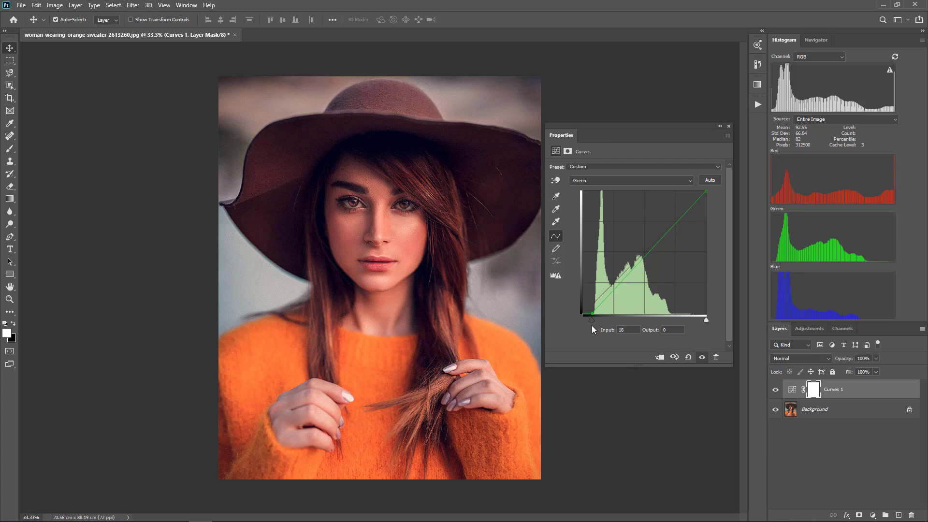
{"action": "left_click_drag", "start_coordinate": [706, 318], "coordinate": [692, 321]}
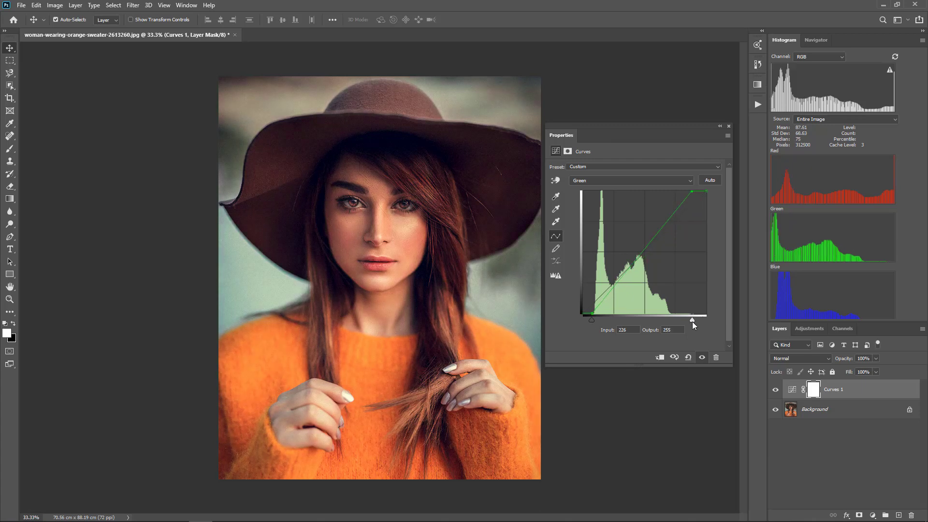
{"action": "left_click", "coordinate": [640, 180]}
Step: On the Blue channel, set the black point to 14 and white point to 199, then compare
{"action": "left_click", "coordinate": [628, 210]}
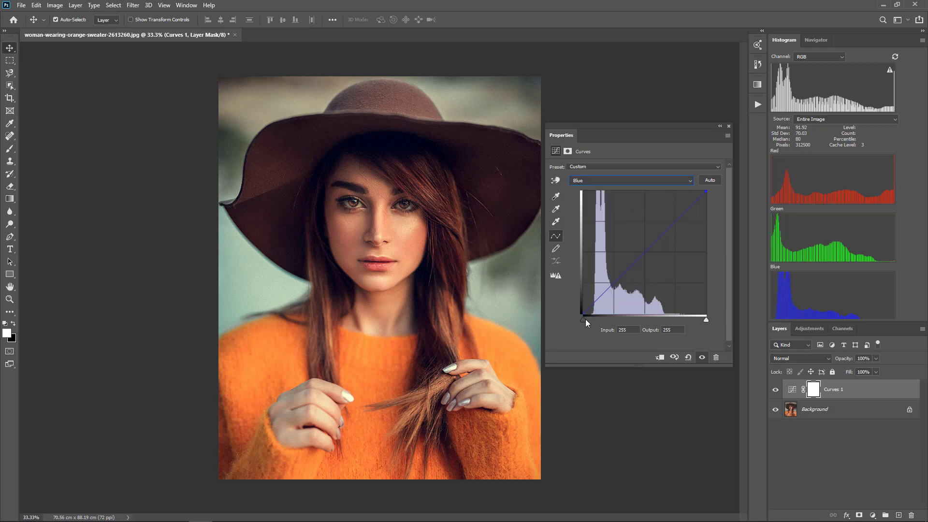
{"action": "left_click_drag", "start_coordinate": [584, 320], "coordinate": [592, 324]}
{"action": "left_click_drag", "start_coordinate": [705, 319], "coordinate": [682, 323]}
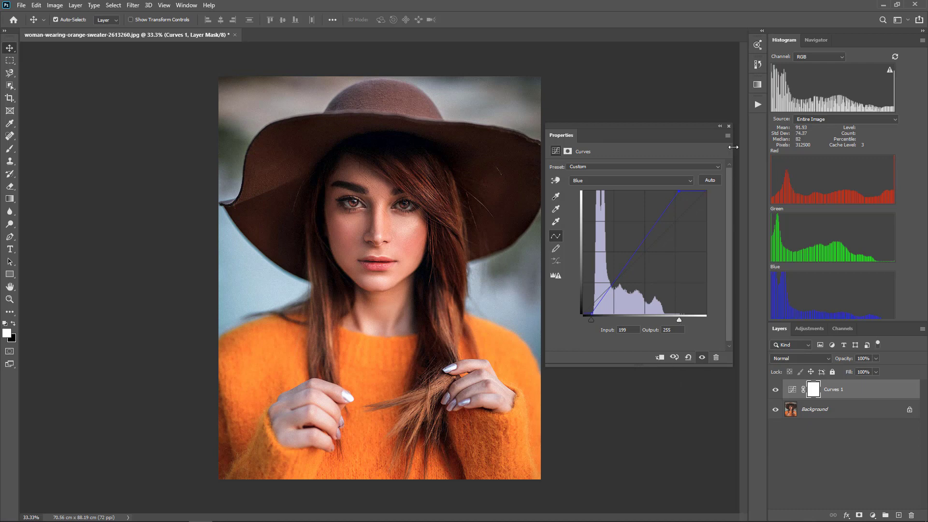
{"action": "left_click", "coordinate": [775, 389]}
{"action": "left_click_drag", "start_coordinate": [663, 126], "coordinate": [662, 77]}
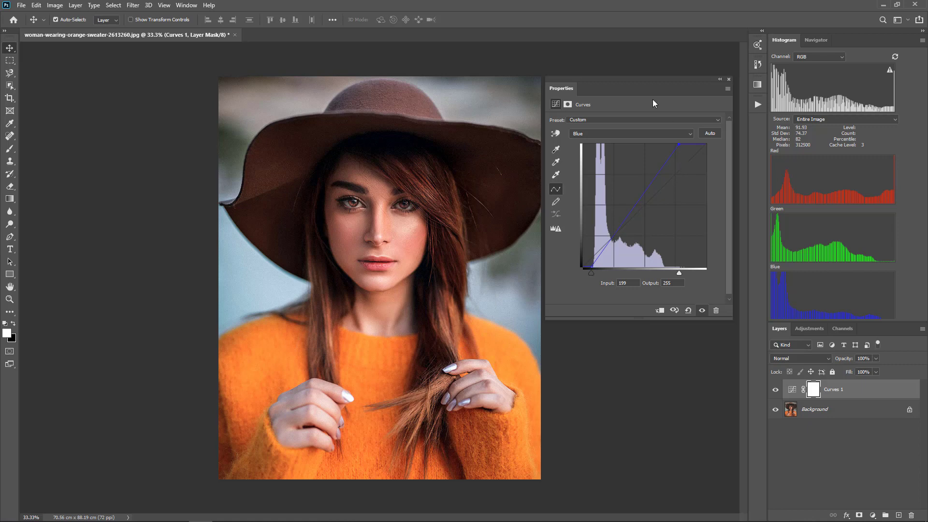
{"action": "left_click_drag", "start_coordinate": [651, 81], "coordinate": [652, 81]}
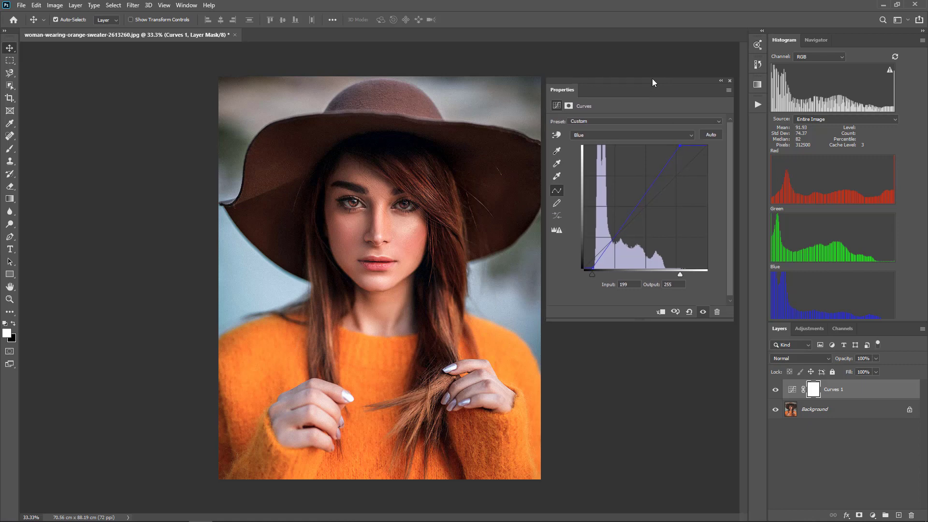